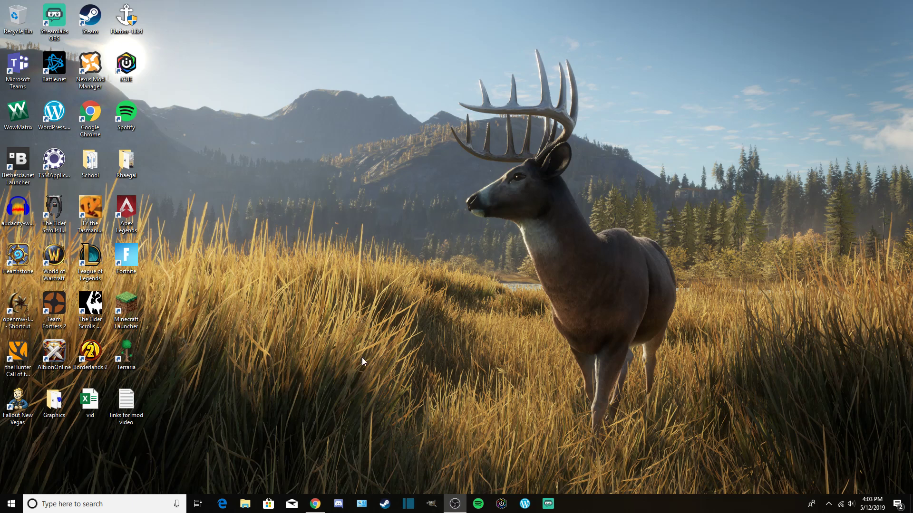
# Minimize the browser and open the New Volume (D:) drive in File Explorer.
pyautogui.click(315, 505)
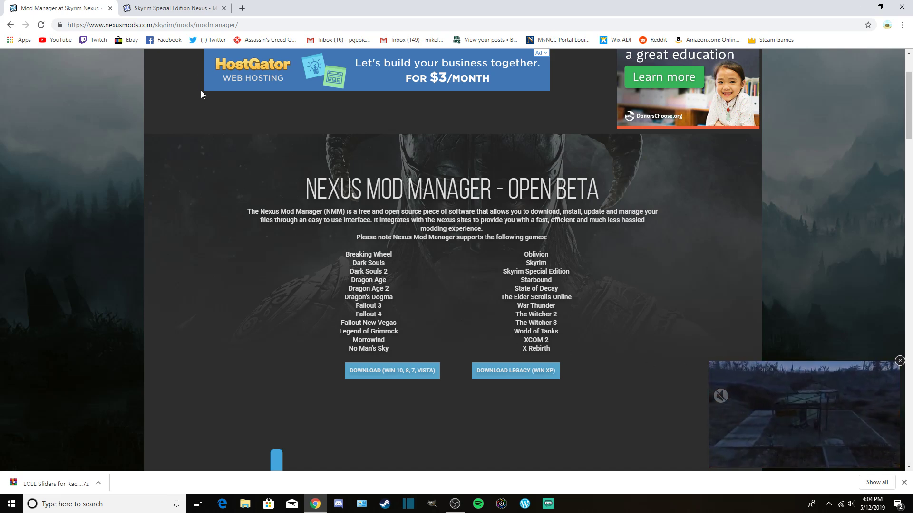
pyautogui.click(858, 7)
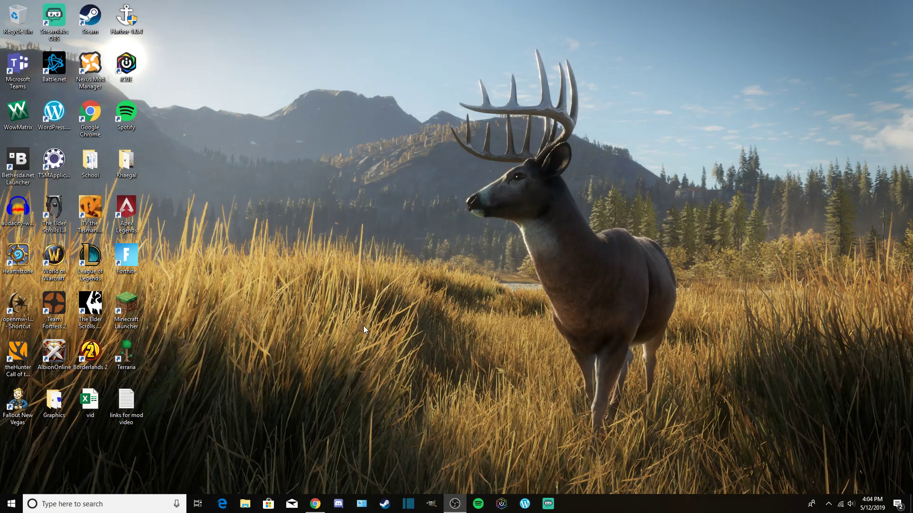
pyautogui.click(250, 505)
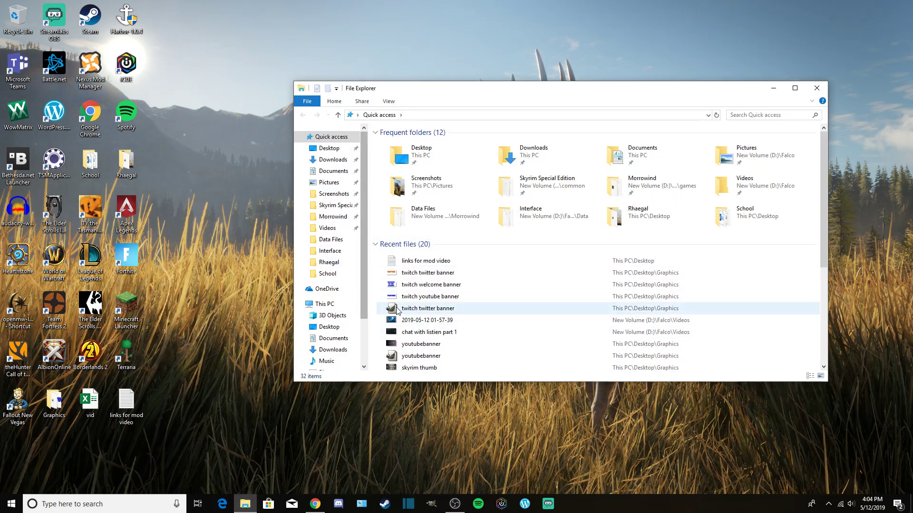
pyautogui.click(335, 306)
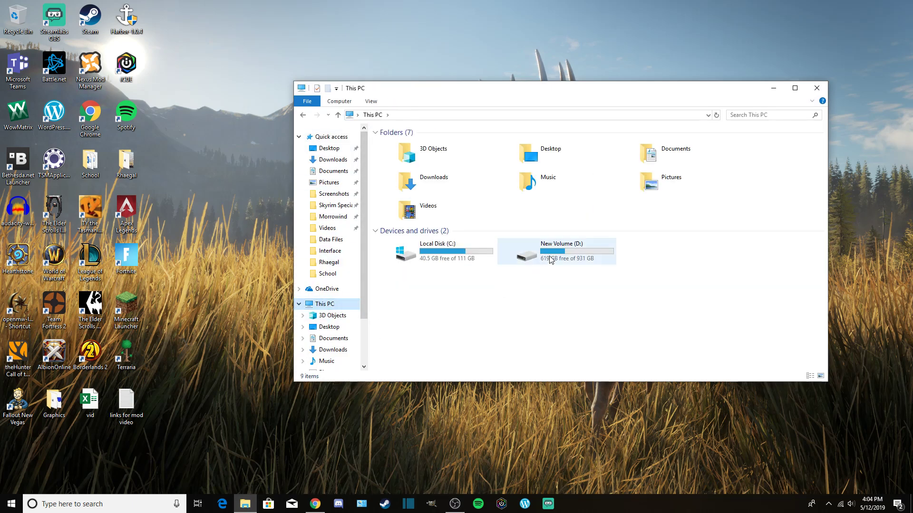
pyautogui.doubleClick(546, 254)
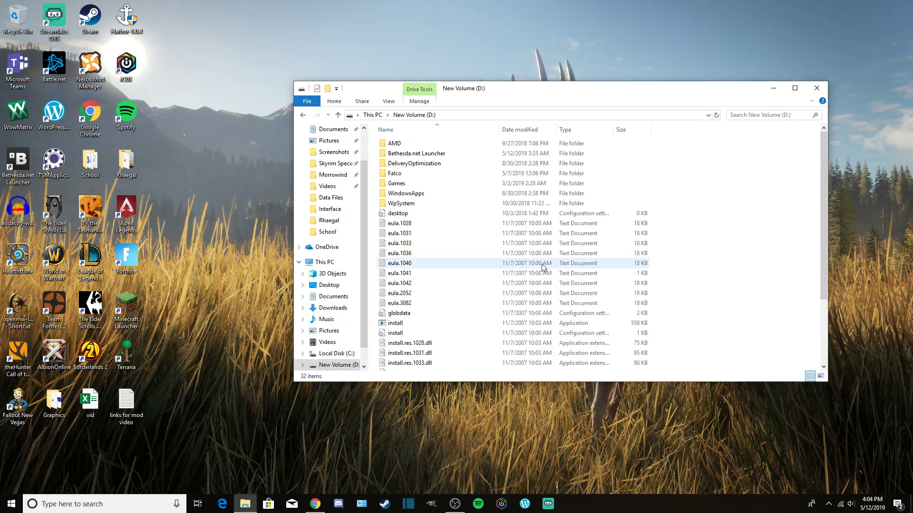
# Go through Falco > Steam Shit > steamapps > common into the Skyrim Special Edition folder.
pyautogui.doubleClick(427, 174)
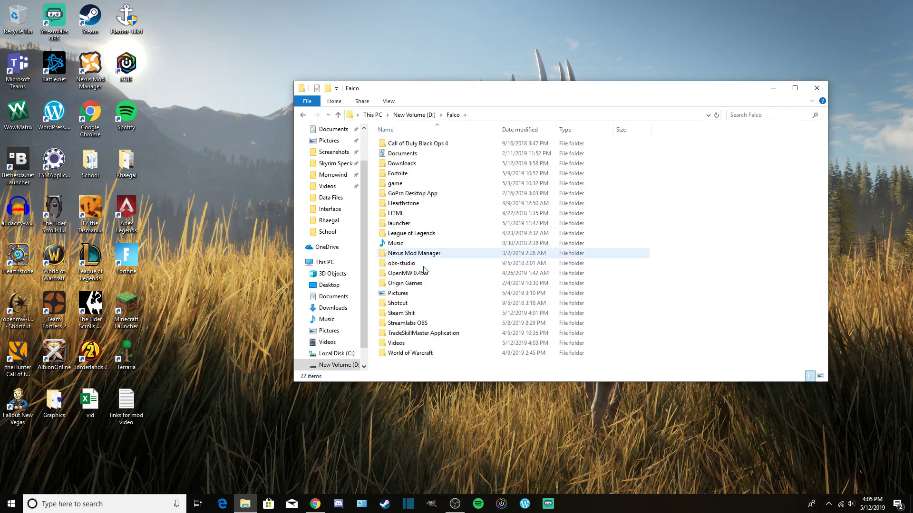
pyautogui.doubleClick(420, 315)
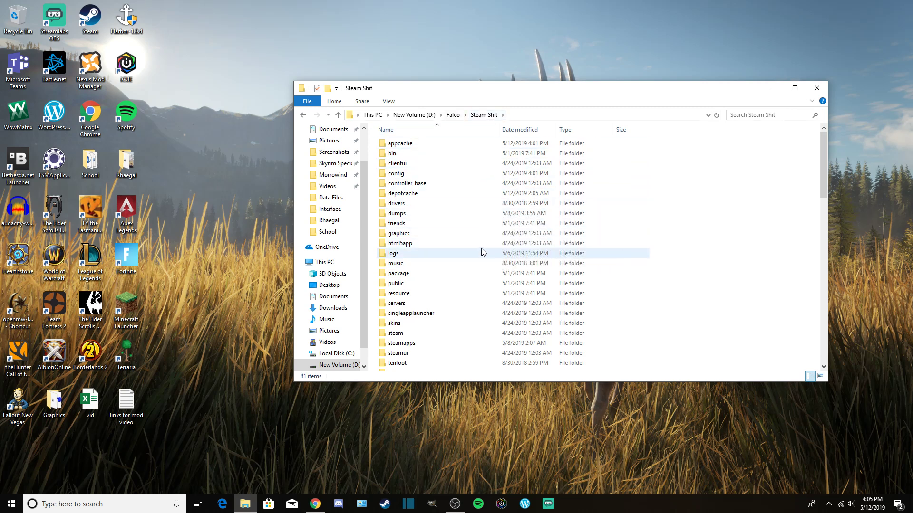
pyautogui.scroll(-3, 481, 248)
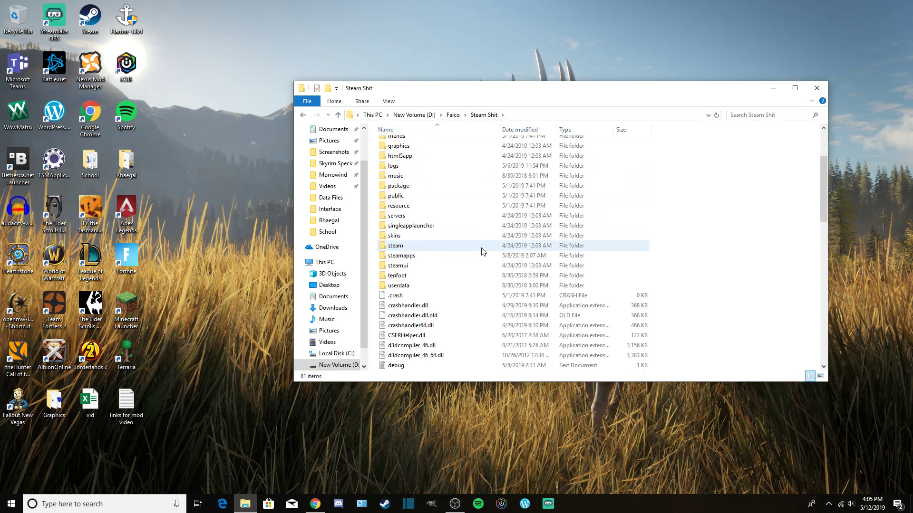
pyautogui.doubleClick(423, 256)
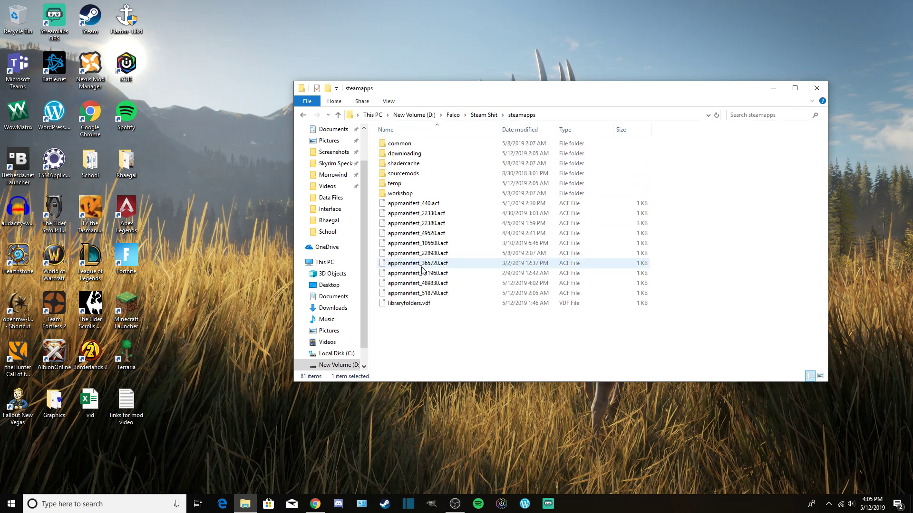
pyautogui.doubleClick(414, 143)
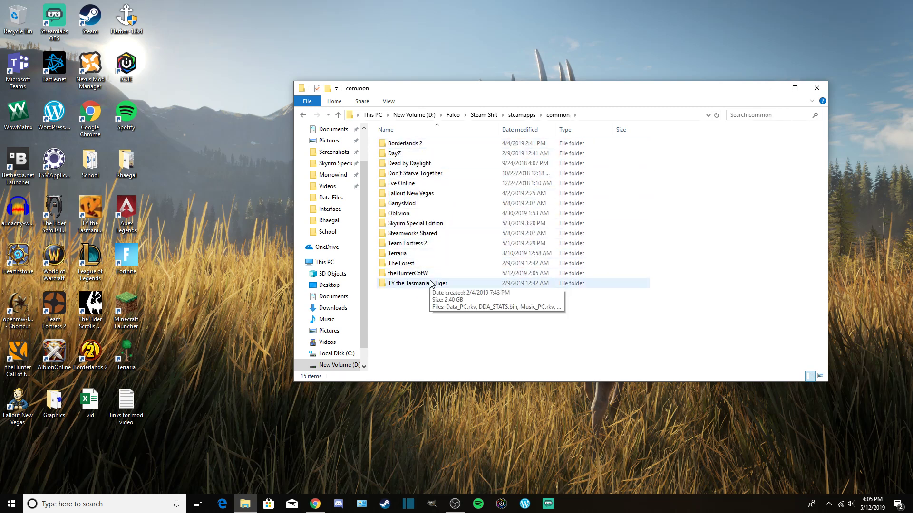
pyautogui.doubleClick(430, 223)
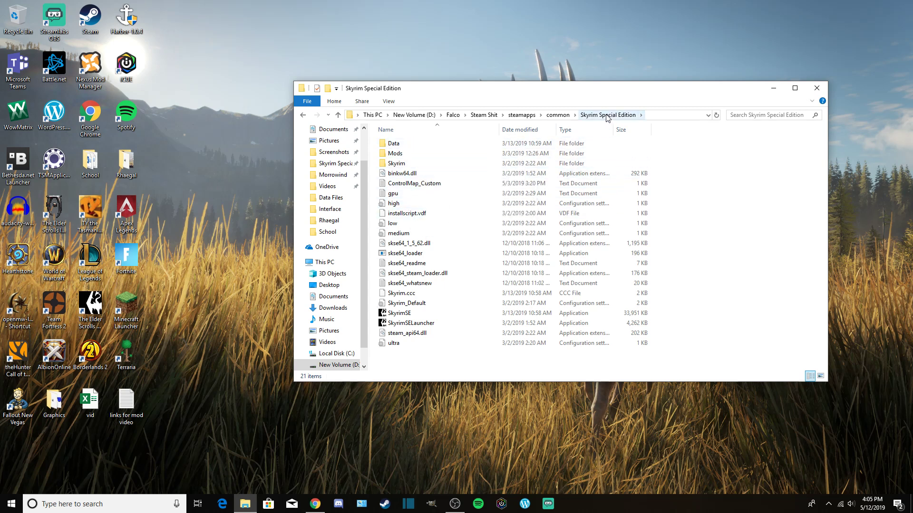
# Pin Skyrim Special Edition to Quick access, then reopen it from a new Explorer window.
pyautogui.moveTo(610, 118); pyautogui.dragTo(327, 182)
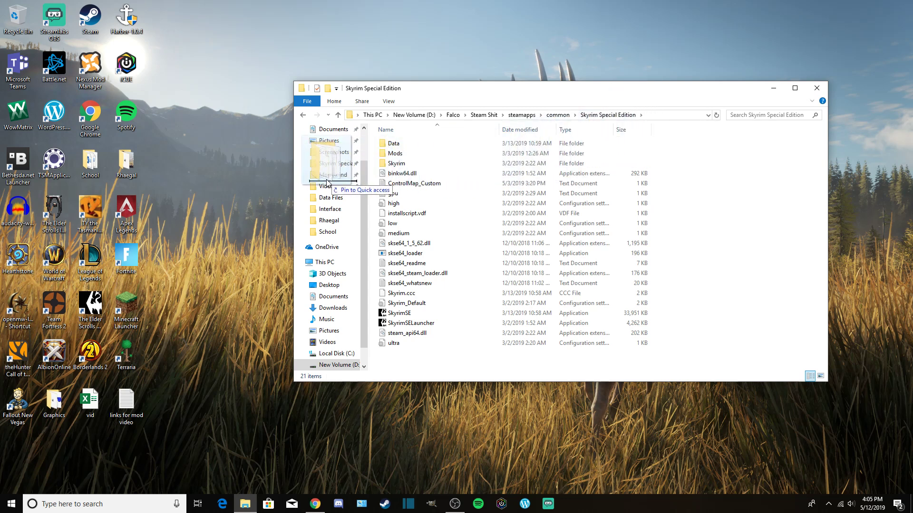
pyautogui.moveTo(327, 183); pyautogui.dragTo(613, 115)
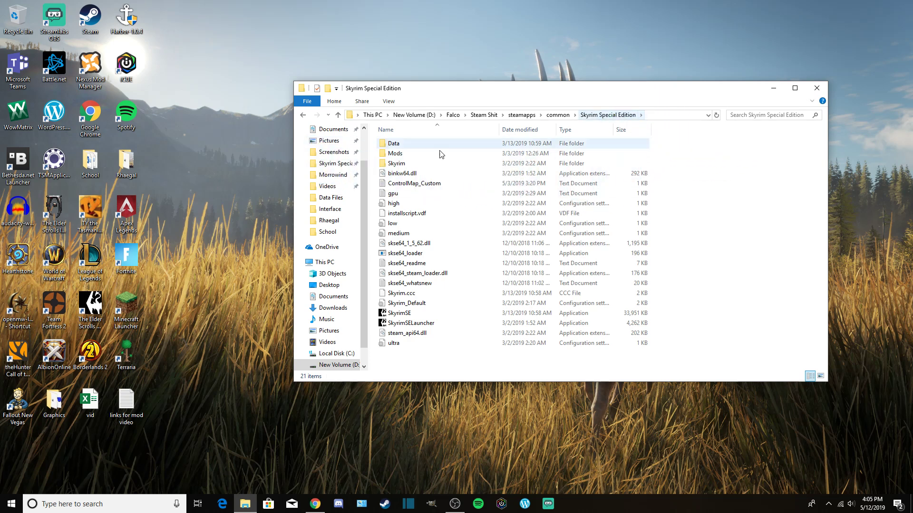
pyautogui.click(335, 164)
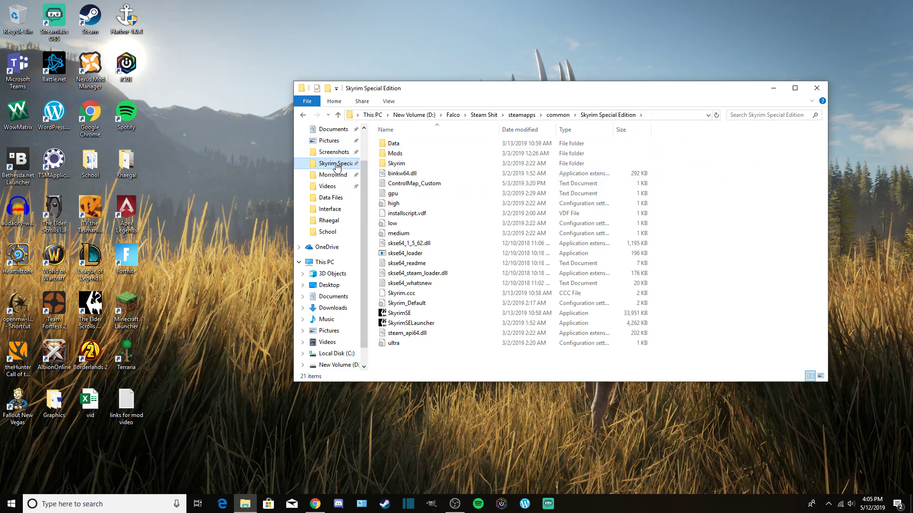
pyautogui.click(817, 88)
pyautogui.press('super+e')
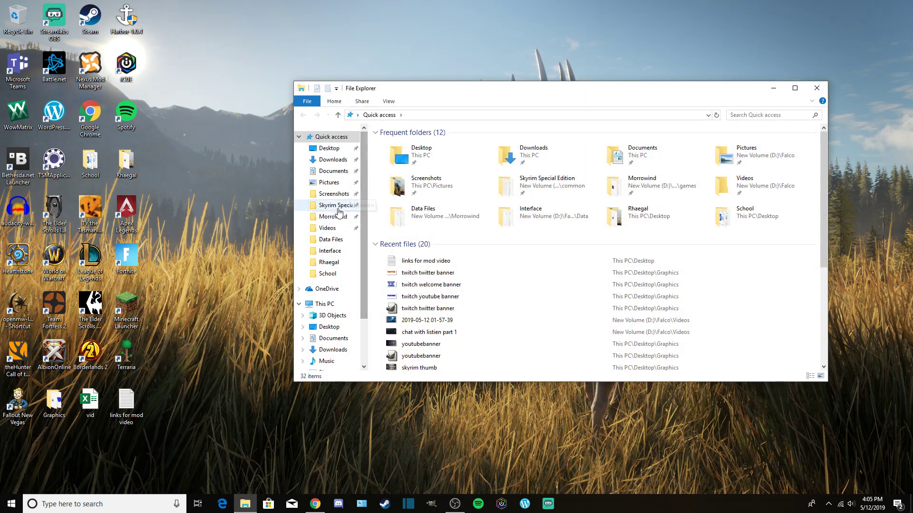
pyautogui.click(335, 205)
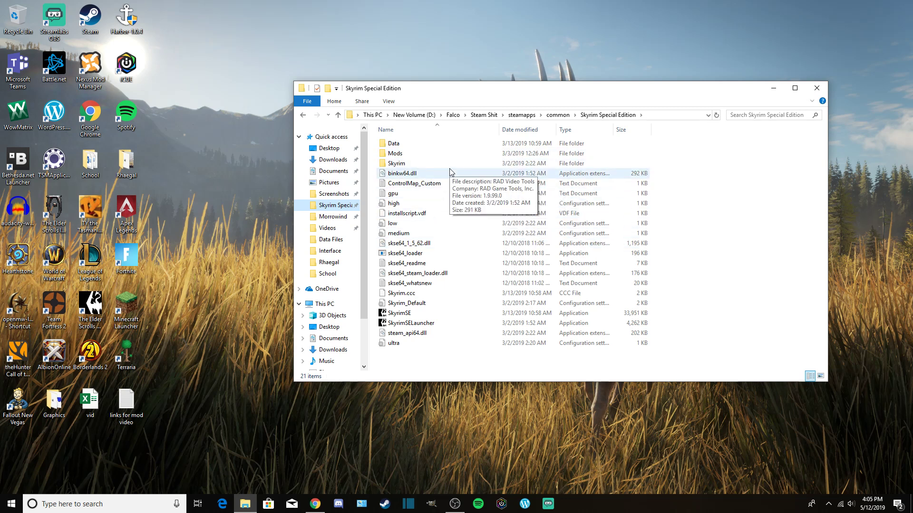
pyautogui.doubleClick(395, 145)
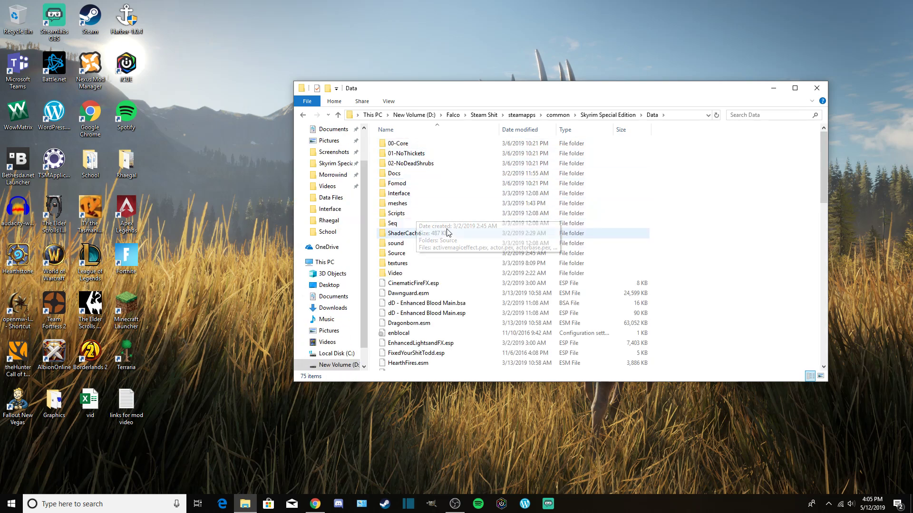
pyautogui.scroll(-4, 447, 233)
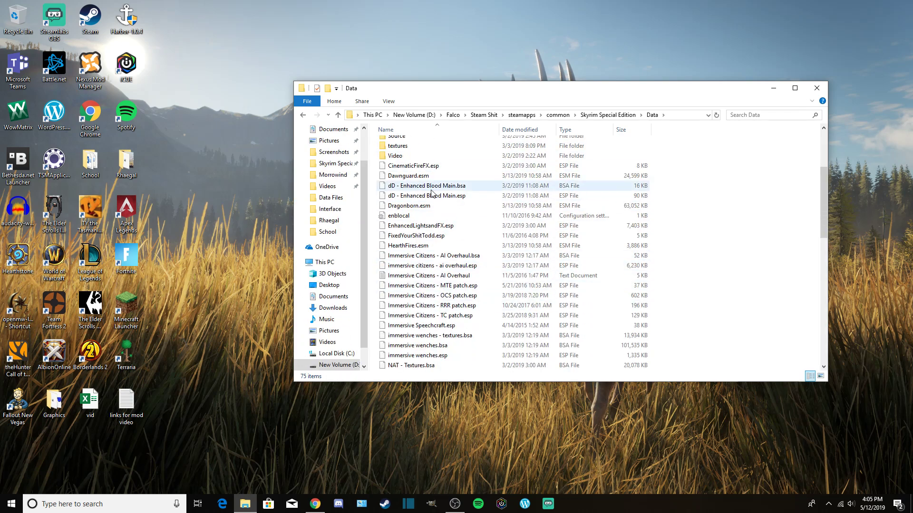
pyautogui.scroll(-13, 431, 192)
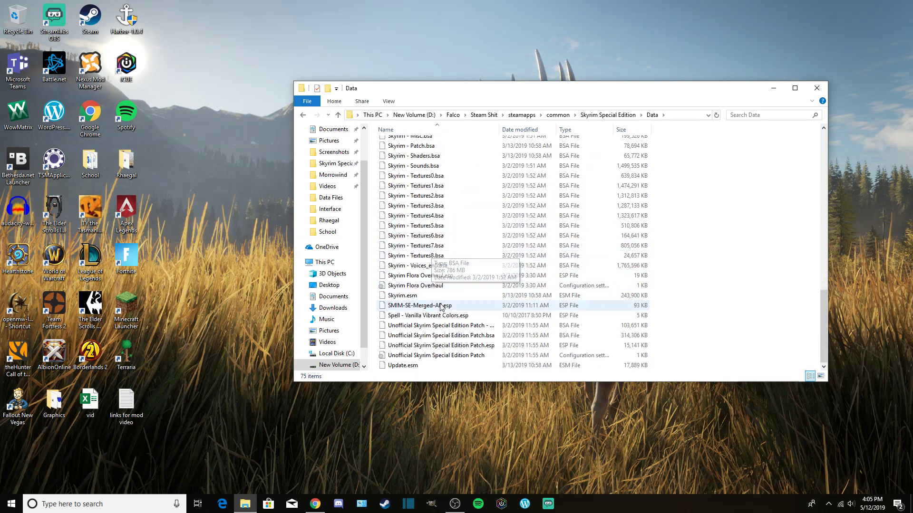
pyautogui.scroll(9, 447, 295)
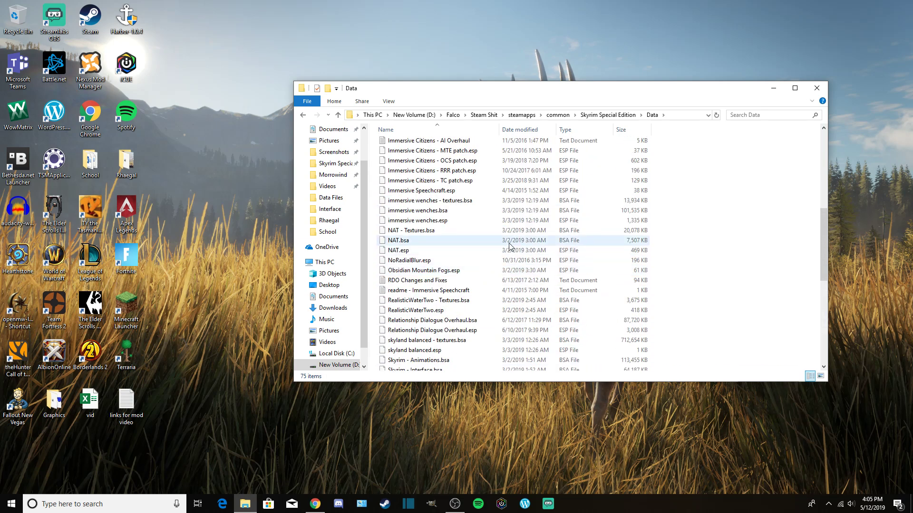
pyautogui.scroll(9, 508, 245)
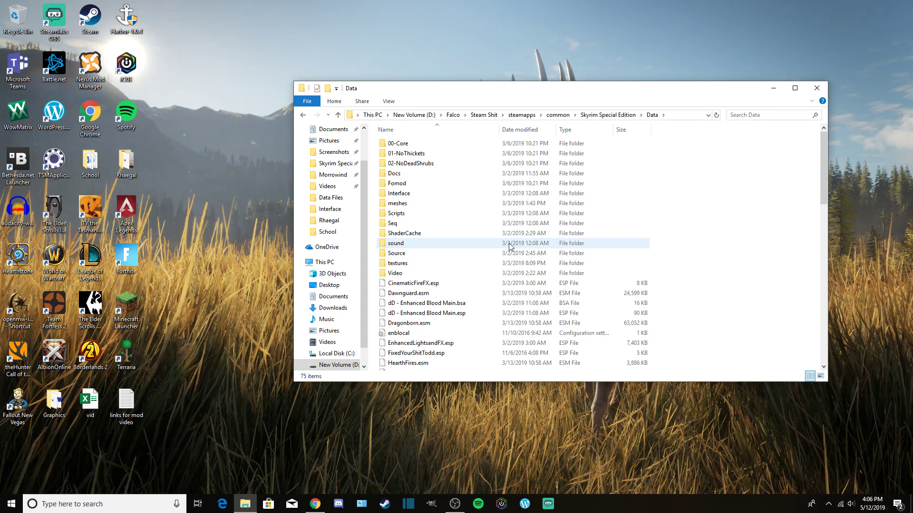
pyautogui.scroll(-4, 508, 245)
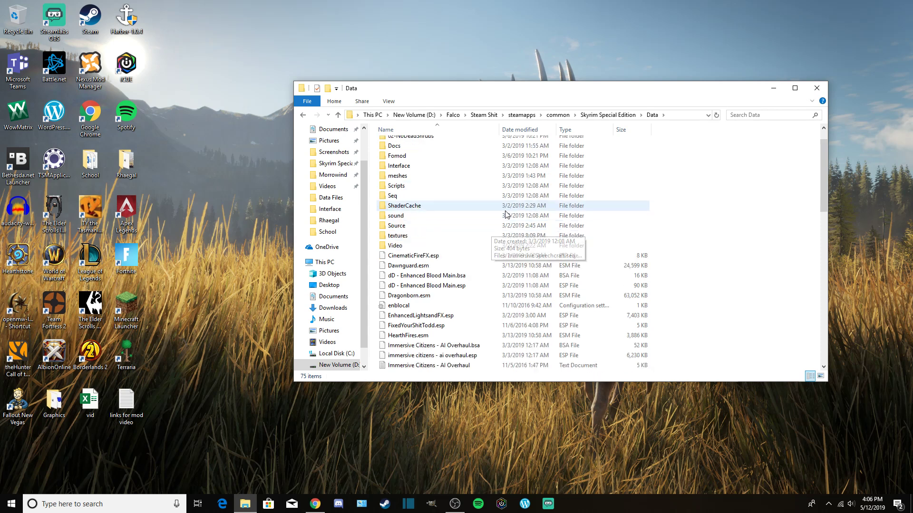
pyautogui.scroll(4, 518, 261)
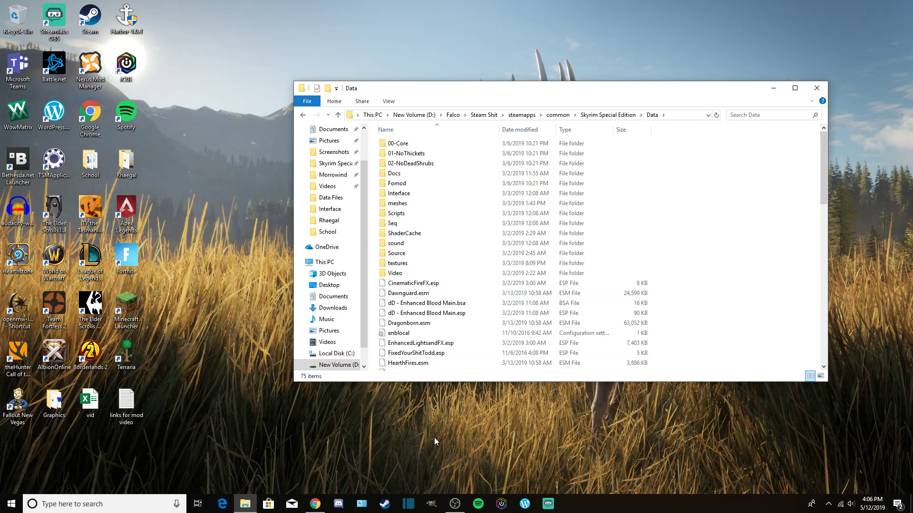
# In Chrome's Skyrim Special Edition Nexus tab, open the ECEE Sliders for RaceMenu page.
pyautogui.click(316, 503)
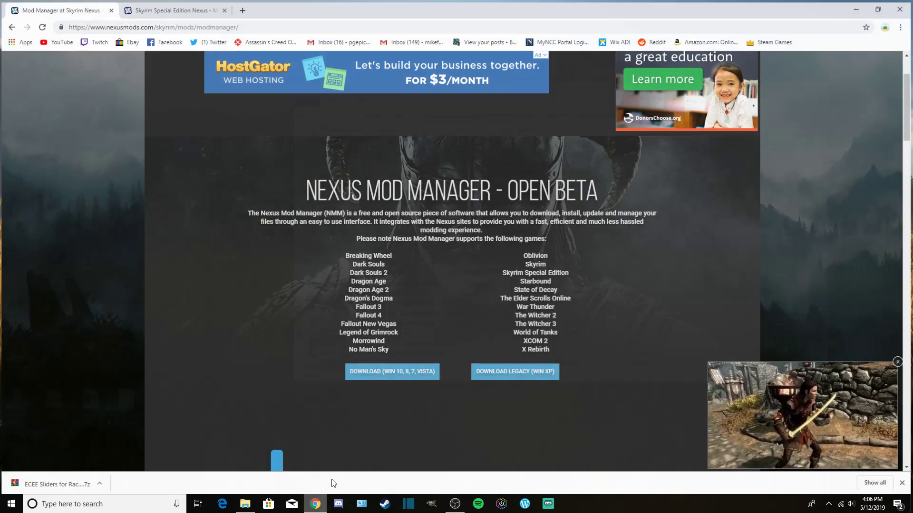
pyautogui.click(174, 10)
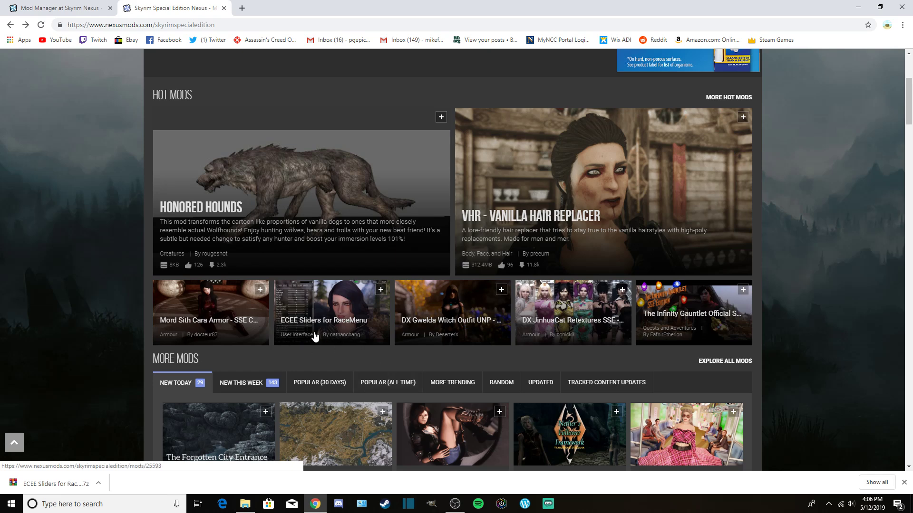
pyautogui.click(338, 309)
pyautogui.scroll(-2, 360, 324)
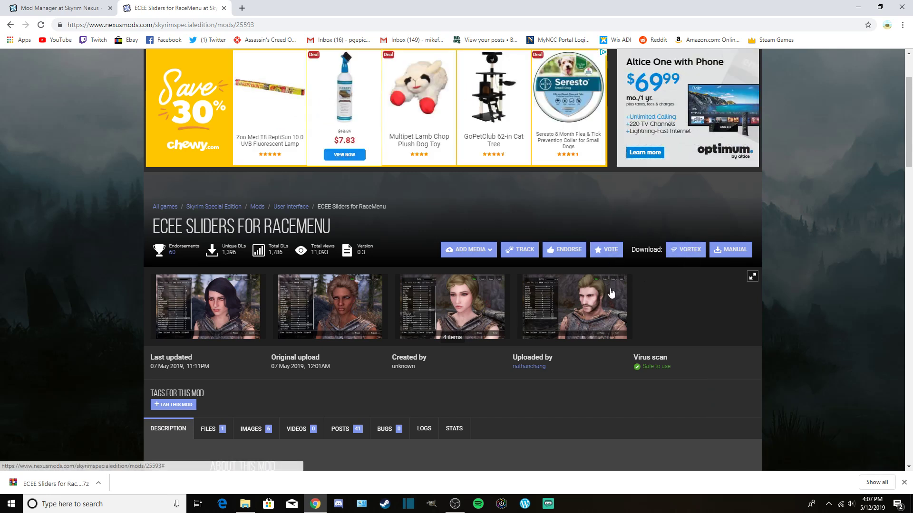
# Download the ECEE Sliders archive manually, save it to Desktop, and minimize Chrome.
pyautogui.click(675, 248)
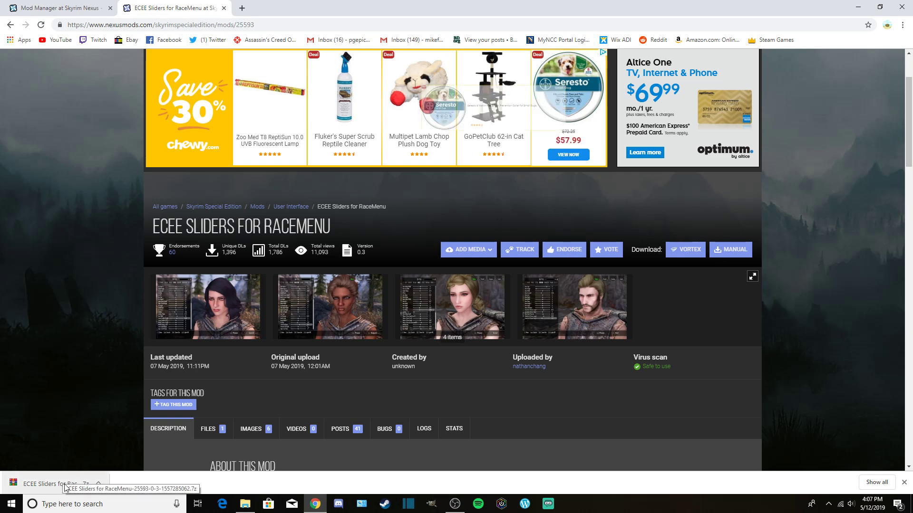
pyautogui.click(732, 250)
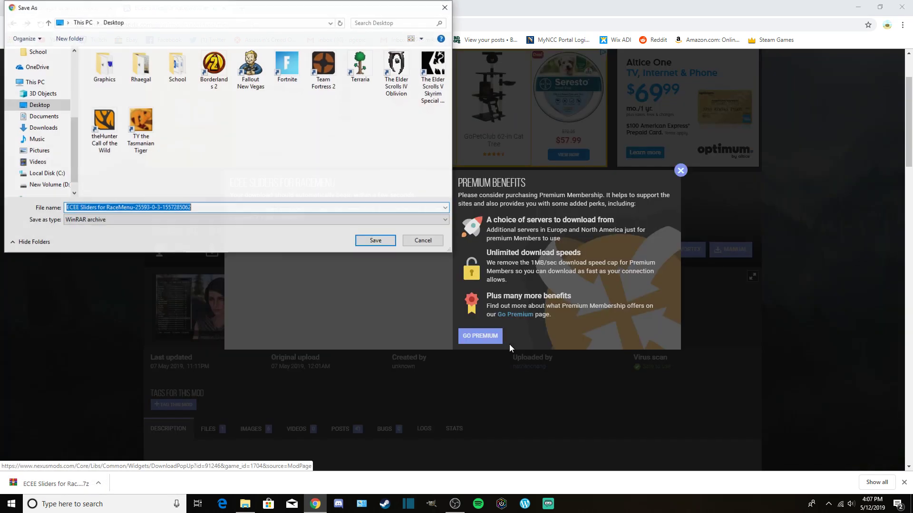
pyautogui.click(376, 241)
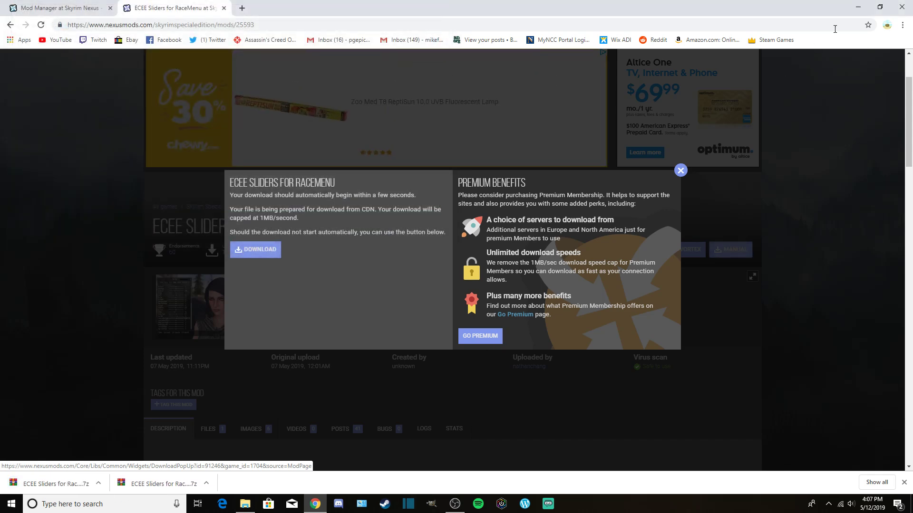
pyautogui.click(858, 12)
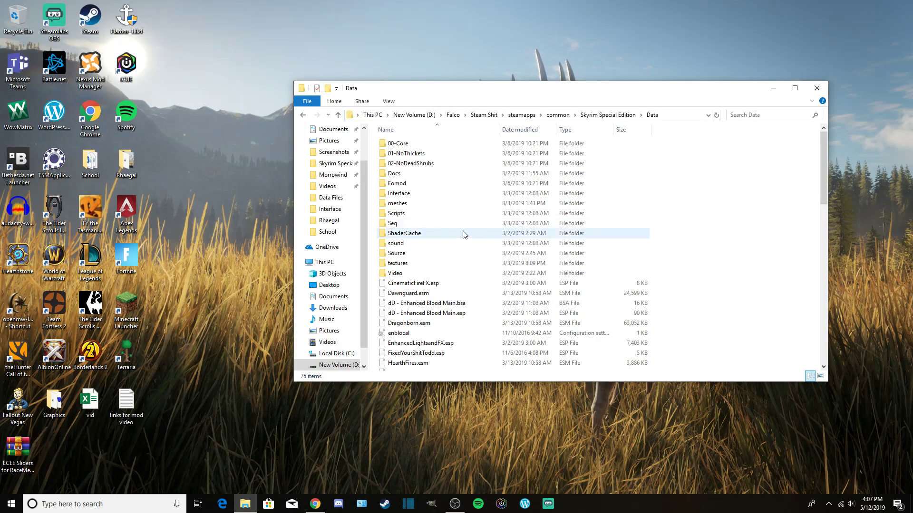
# Move the ECEE Sliders .7z icon to the desktop's top centre and open it in WinRAR.
pyautogui.moveTo(15, 451); pyautogui.dragTo(388, 23)
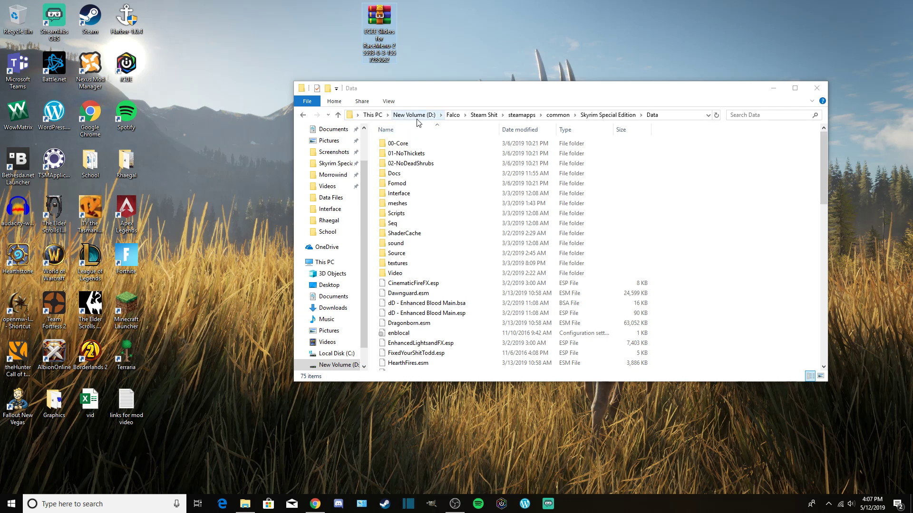
pyautogui.doubleClick(380, 9)
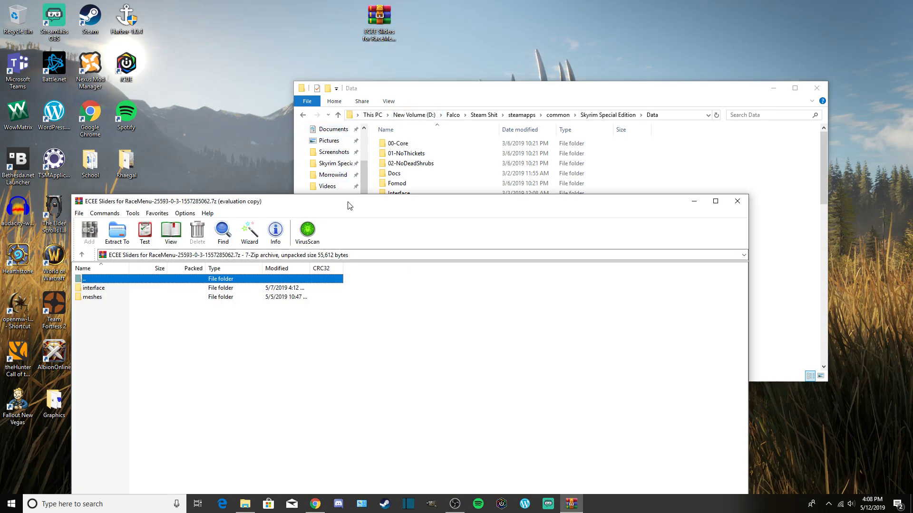
# Dismiss WinRAR's licence reminder and select the interface and meshes folders.
pyautogui.moveTo(349, 205); pyautogui.dragTo(335, 189)
pyautogui.click(468, 325)
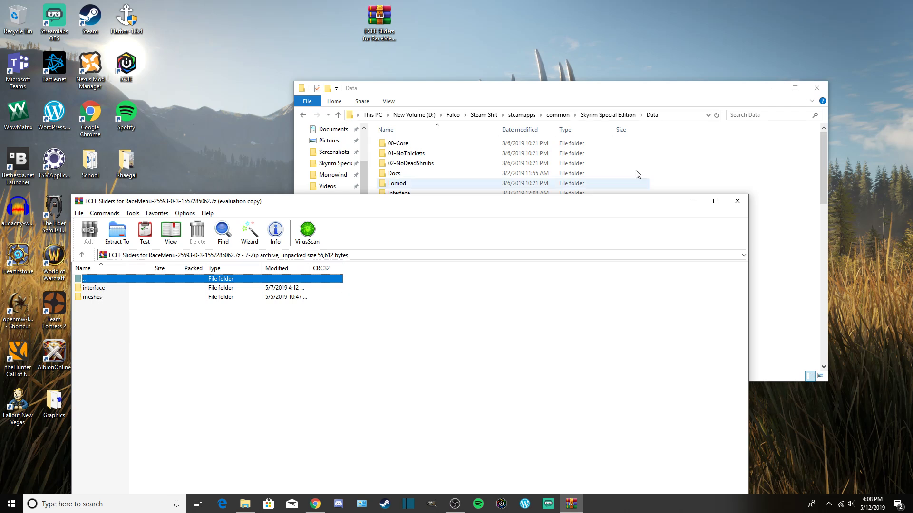
pyautogui.click(667, 91)
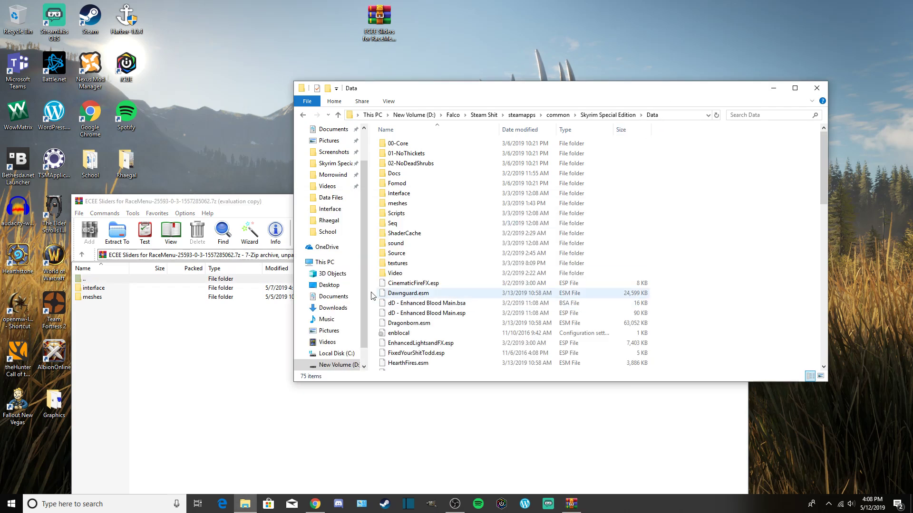
pyautogui.click(280, 204)
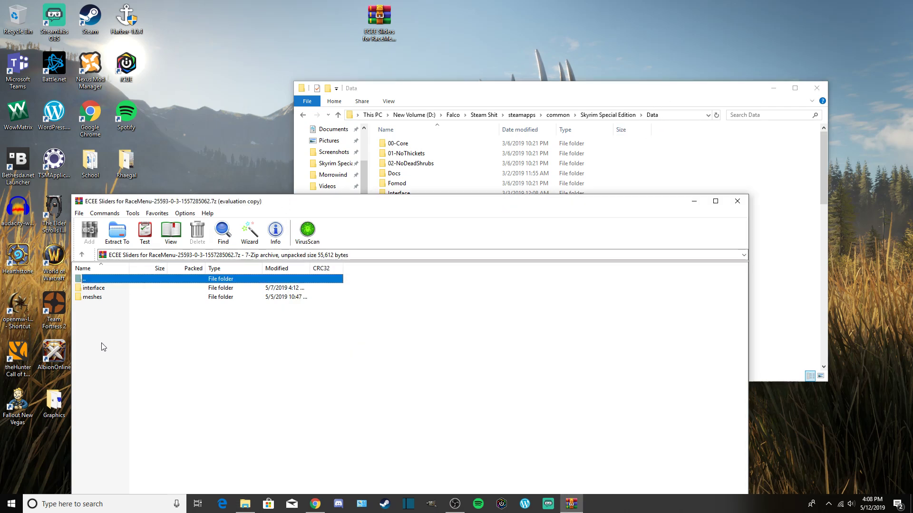
pyautogui.moveTo(105, 347); pyautogui.dragTo(408, 180)
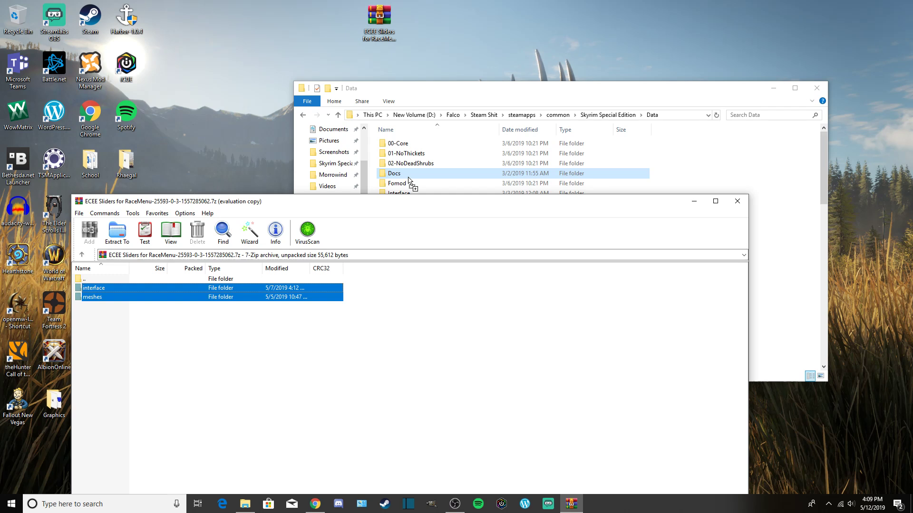
# Drop interface and meshes into the Skyrim Data folder, replacing the 3 existing files.
pyautogui.moveTo(409, 179); pyautogui.dragTo(776, 169)
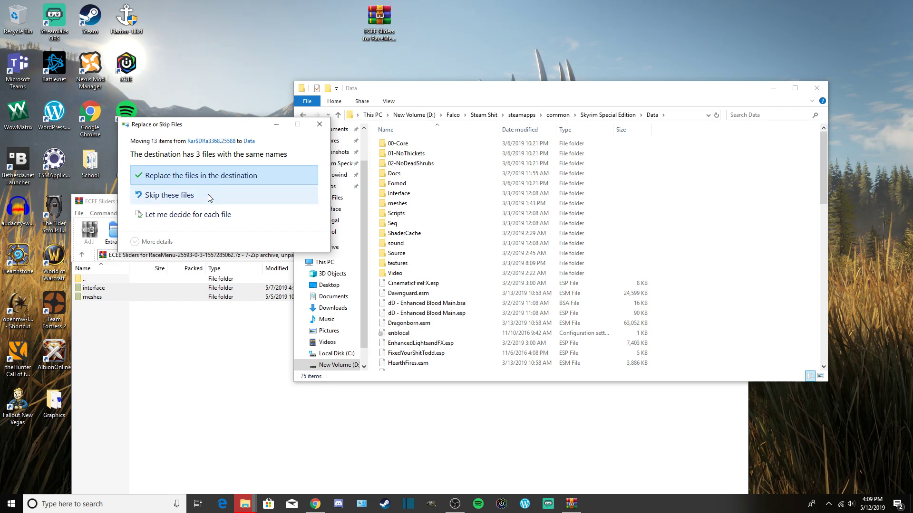
pyautogui.click(228, 177)
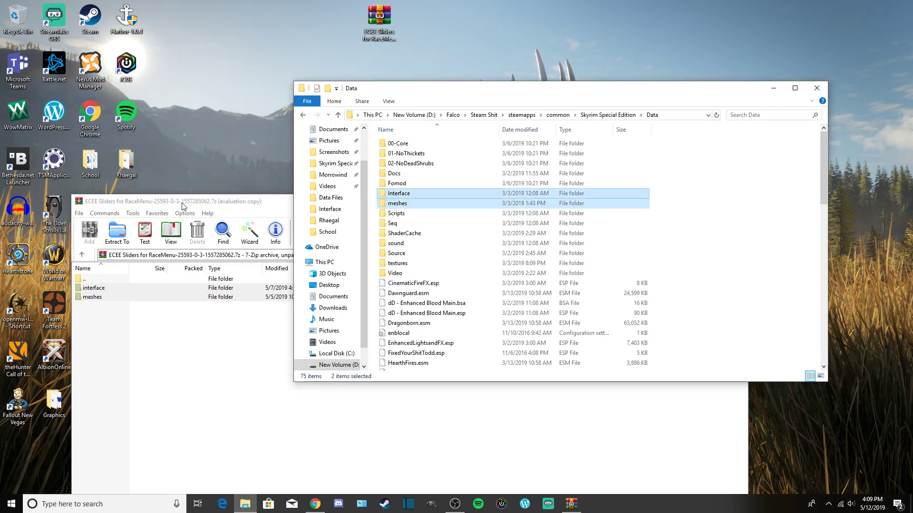